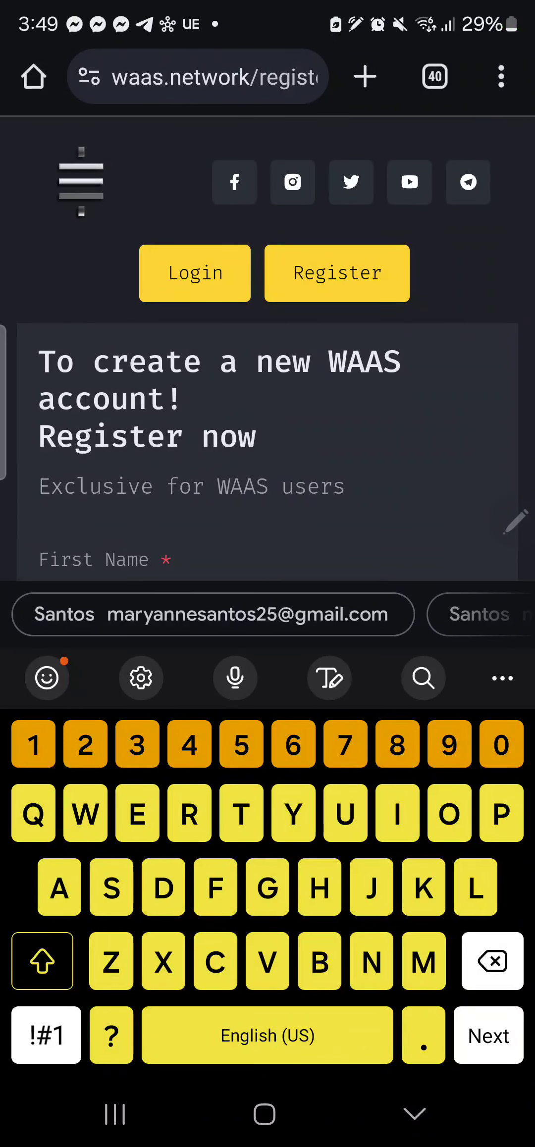
Open the Security page from the username menu to reach the account and transaction password forms.
click(414, 1113)
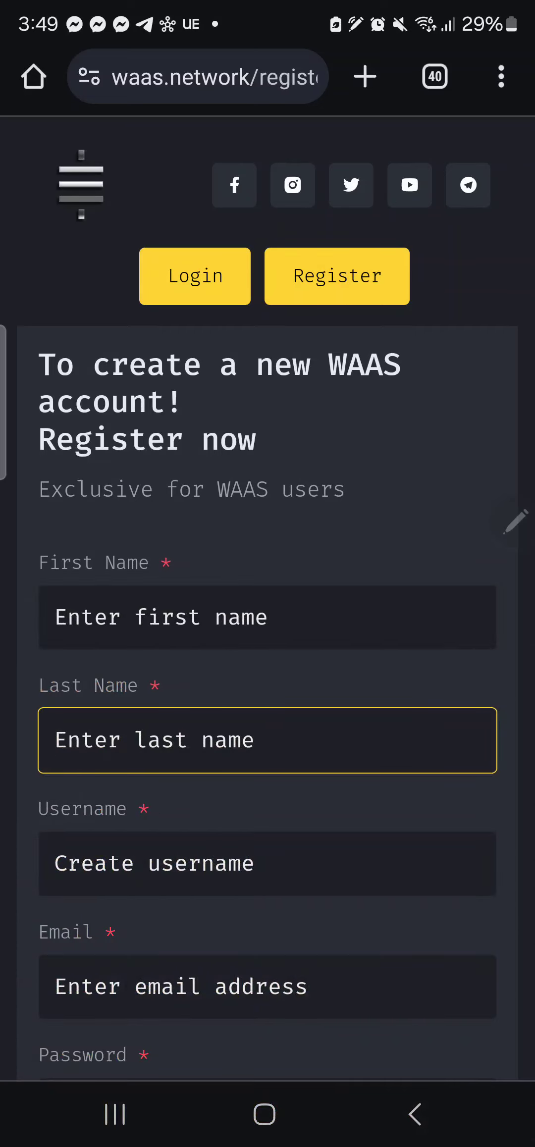
scroll(268, 599, down, 3)
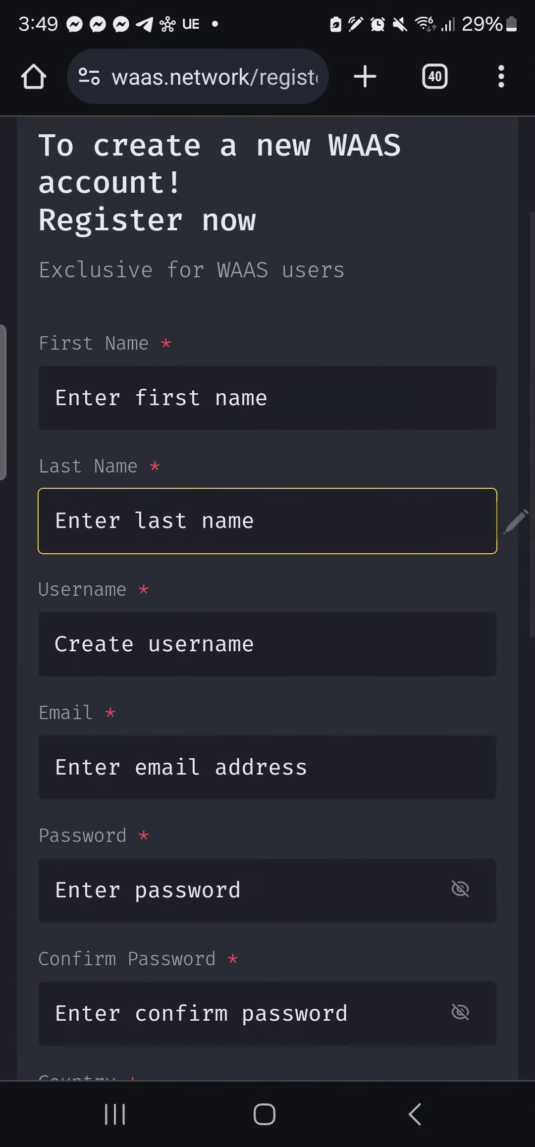
scroll(267, 599, down, 7)
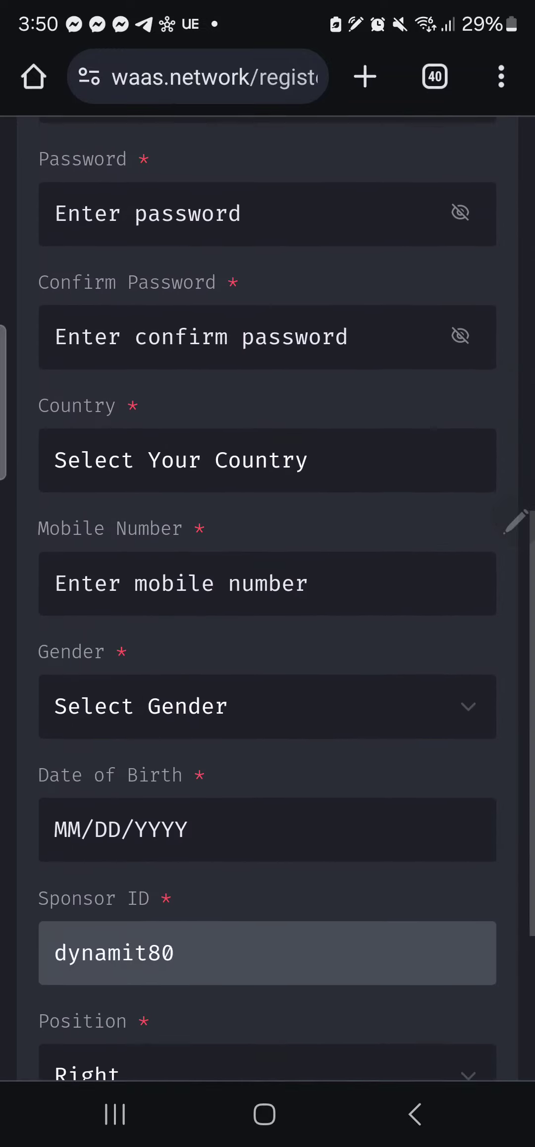
scroll(267, 599, down, 4)
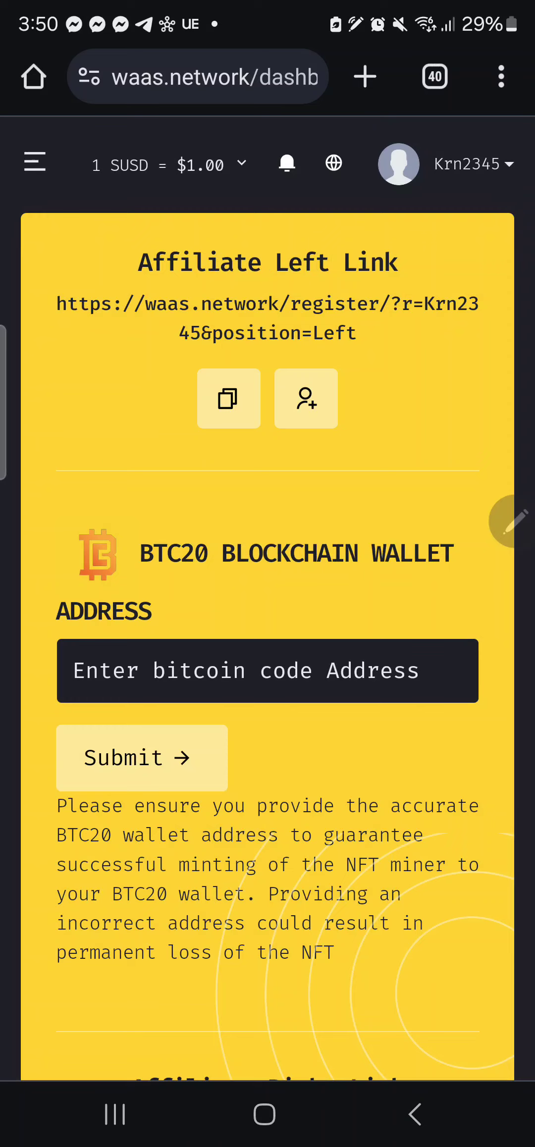
click(448, 164)
click(380, 318)
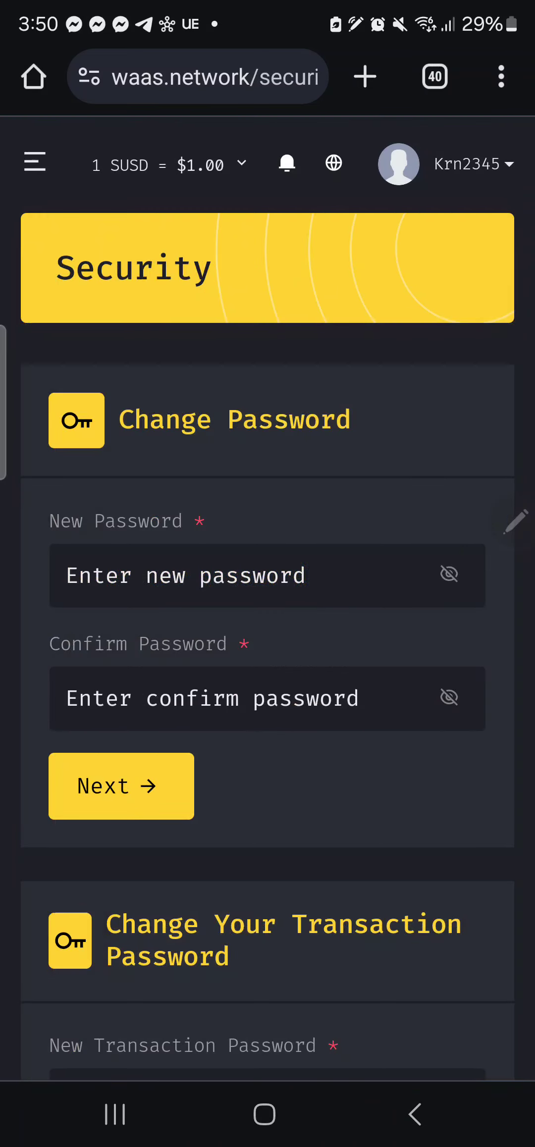
scroll(268, 574, down, 2)
scroll(267, 573, down, 2)
scroll(268, 573, down, 2)
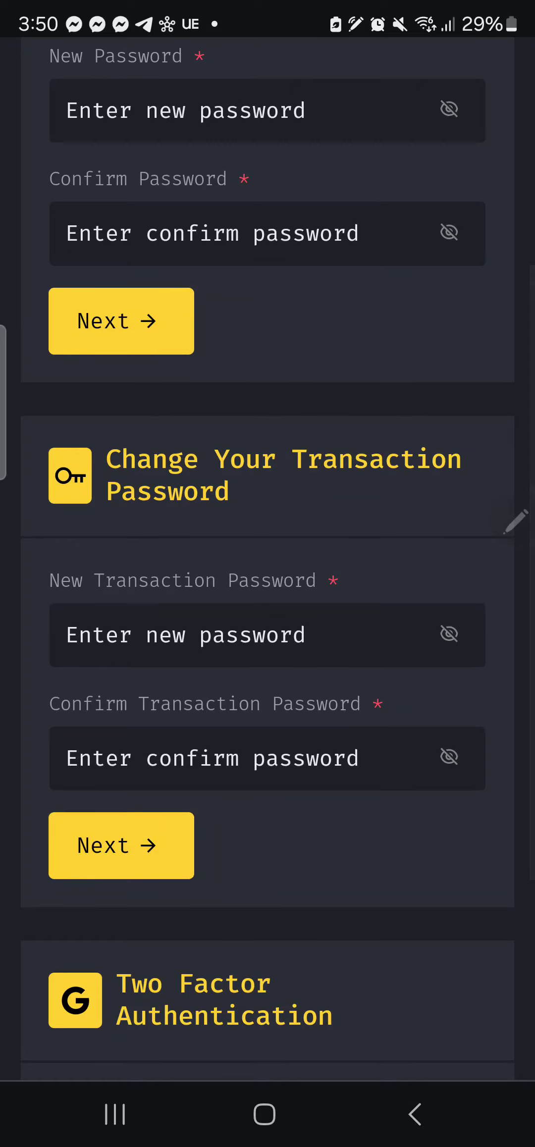
click(467, 82)
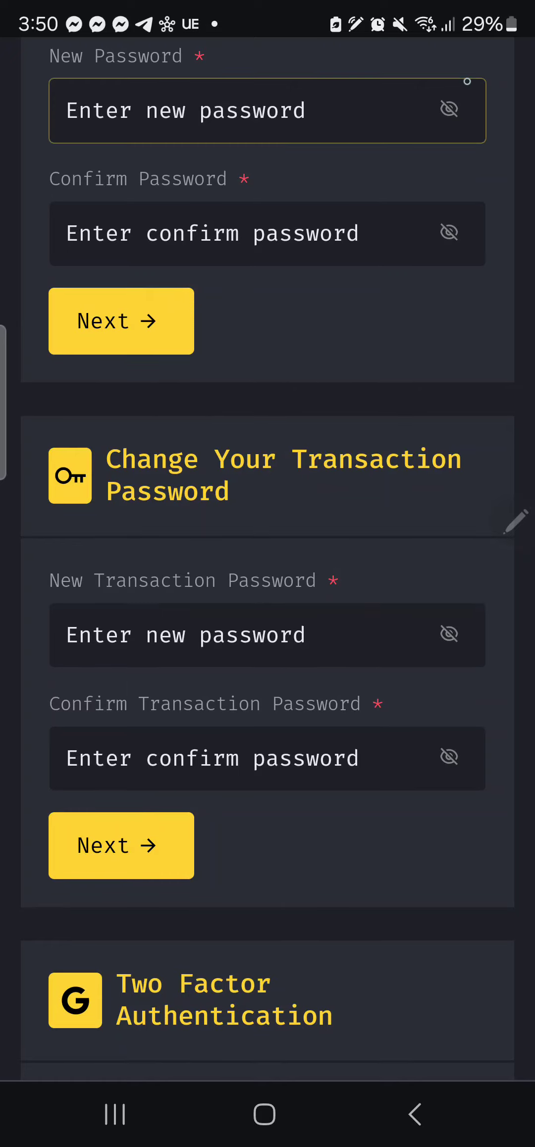
click(261, 63)
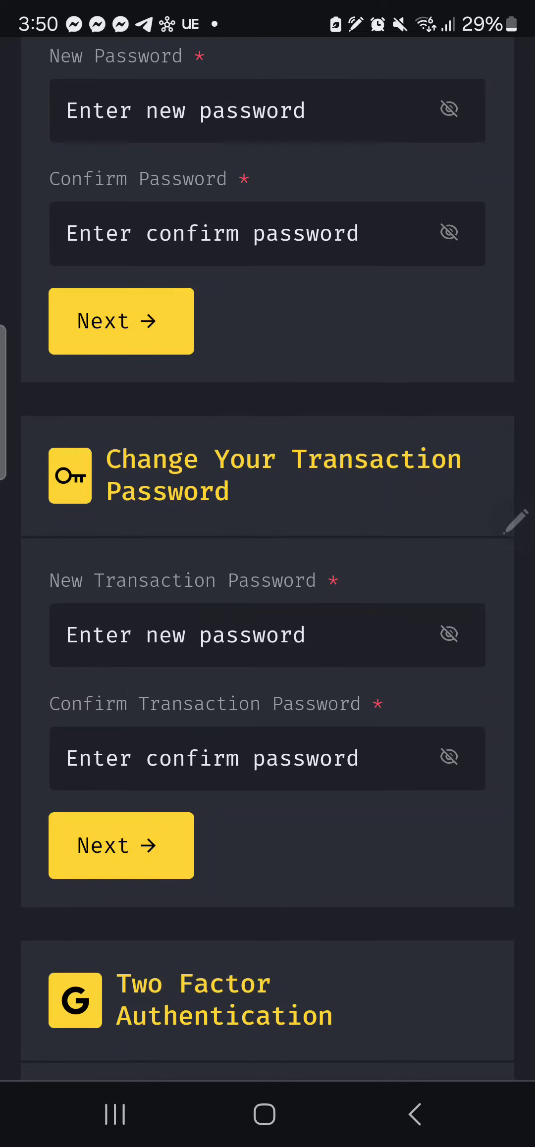
mouse_move(55, 416)
mouse_down()
mouse_move(473, 803)
mouse_move(49, 400)
mouse_up()
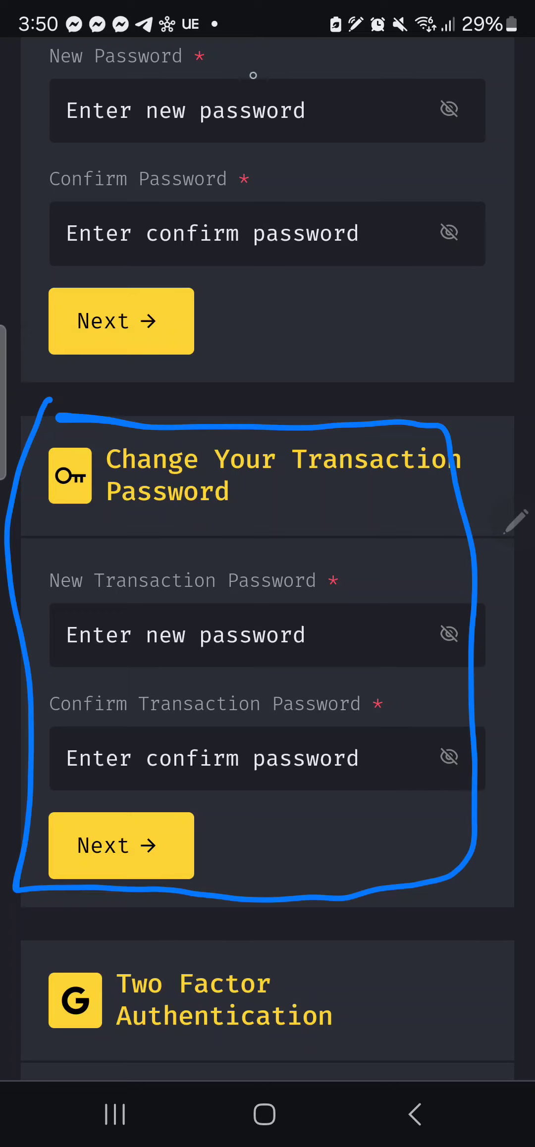
scroll(268, 574, up, 5)
click(448, 164)
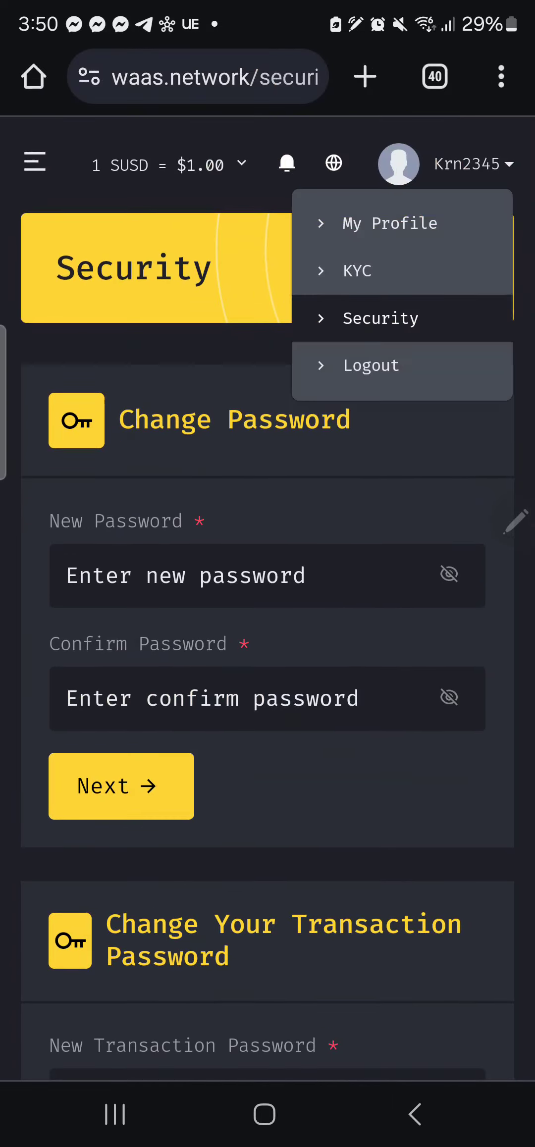
click(380, 318)
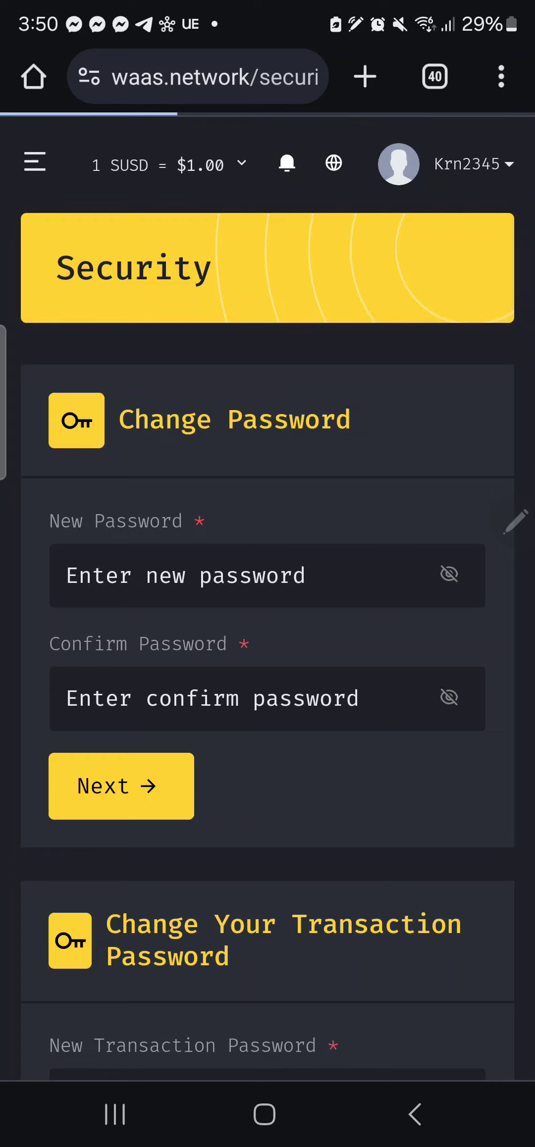